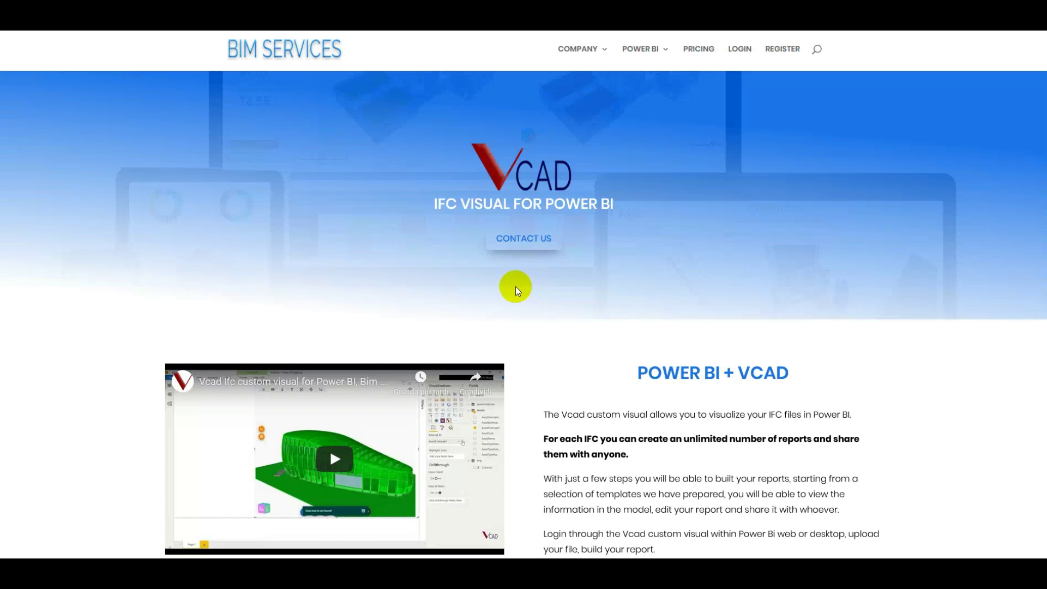
# Step: Open the registration form and enter username, first and last name, company, e-mail twice and password twice
pyautogui.click(776, 56)
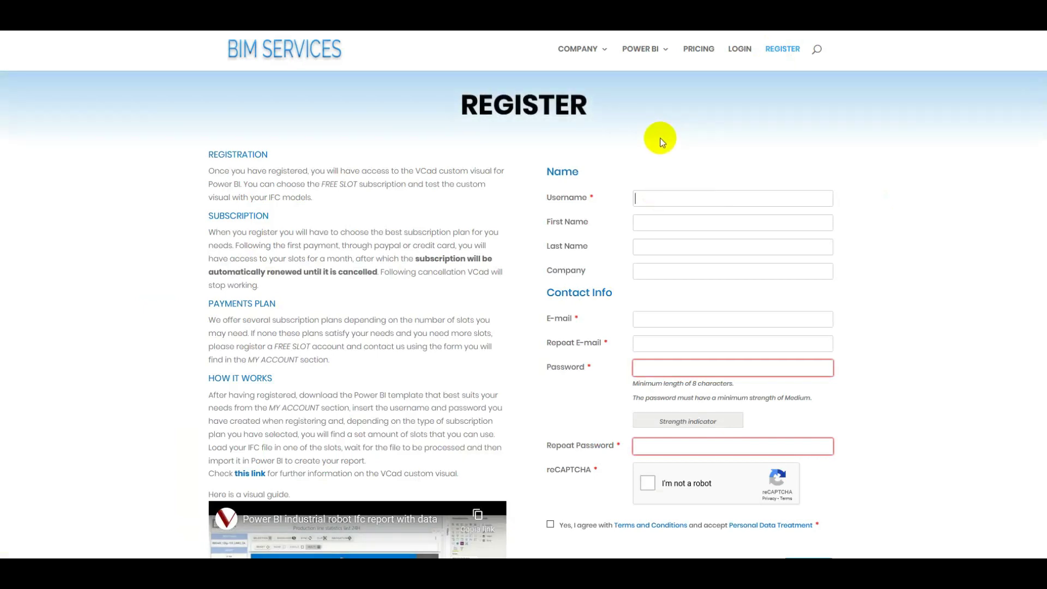
pyautogui.write('testvc')
pyautogui.write('ad')
pyautogui.press('Tab')
pyautogui.press('Tab')
pyautogui.press('Tab')
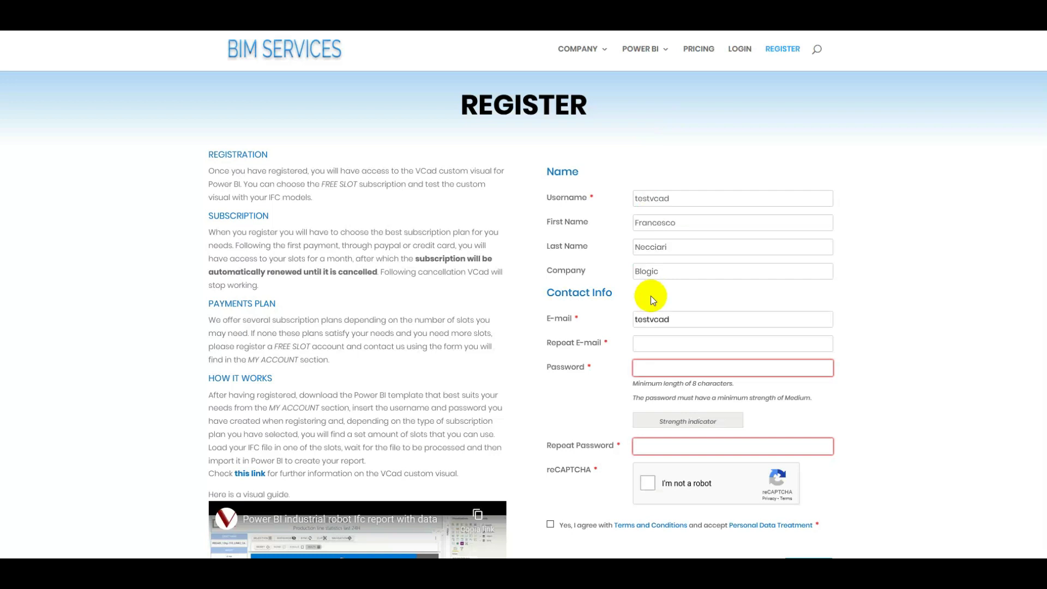
pyautogui.press('Tab')
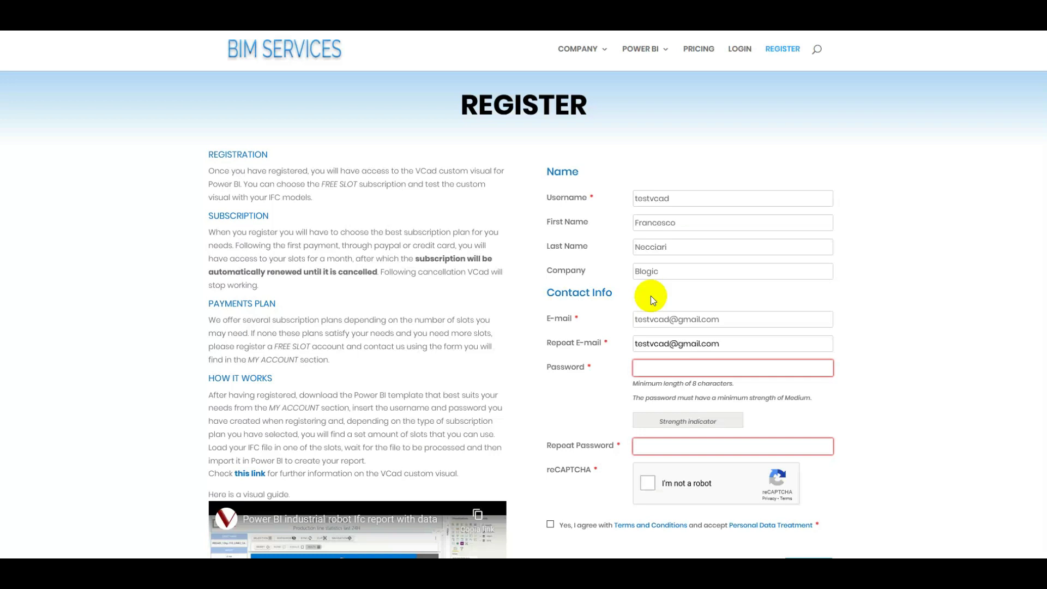
pyautogui.press('Tab')
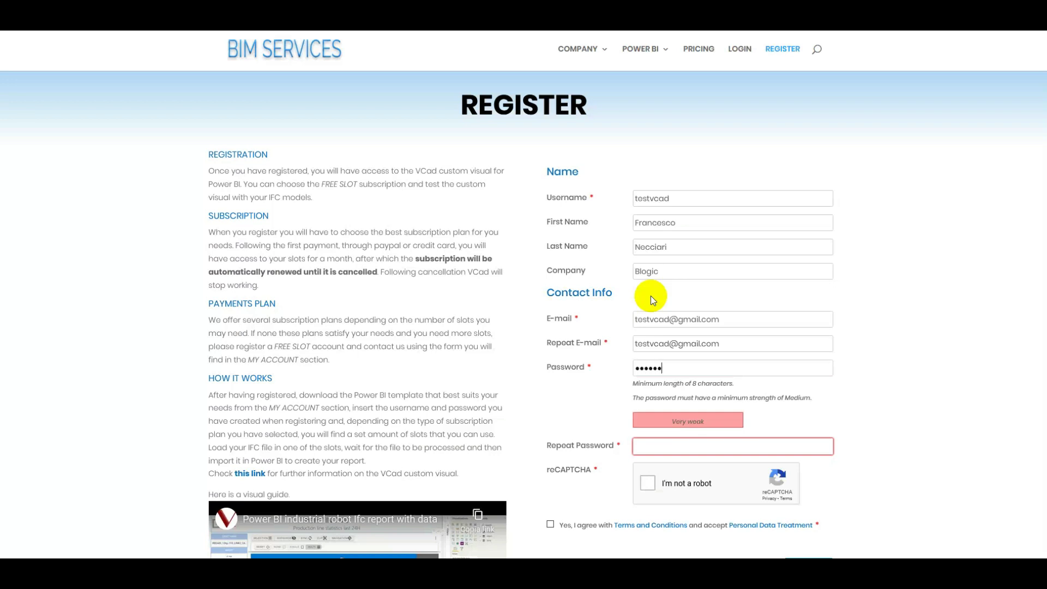
pyautogui.press('Tab')
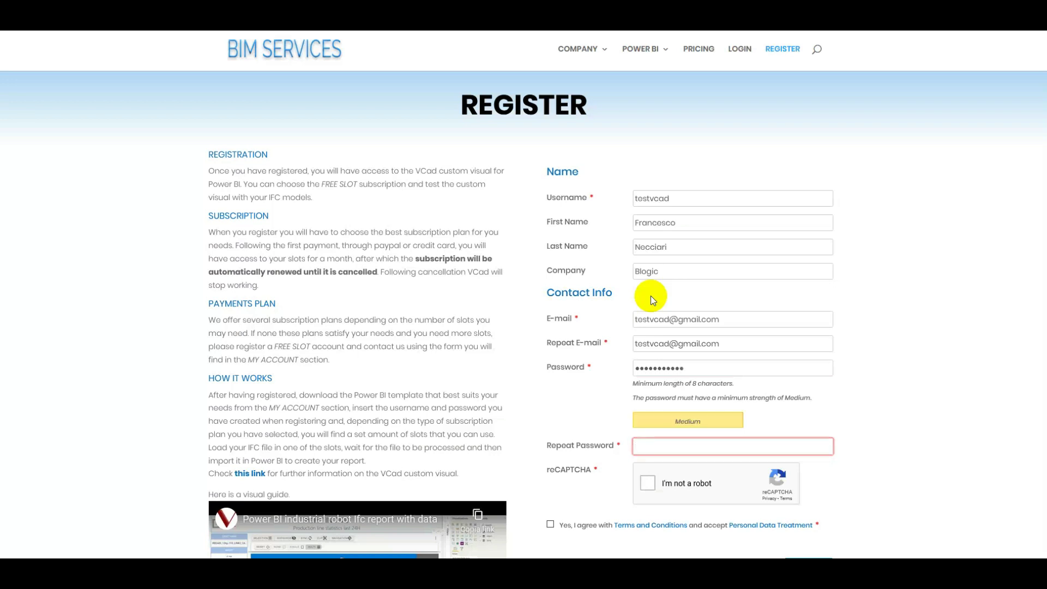
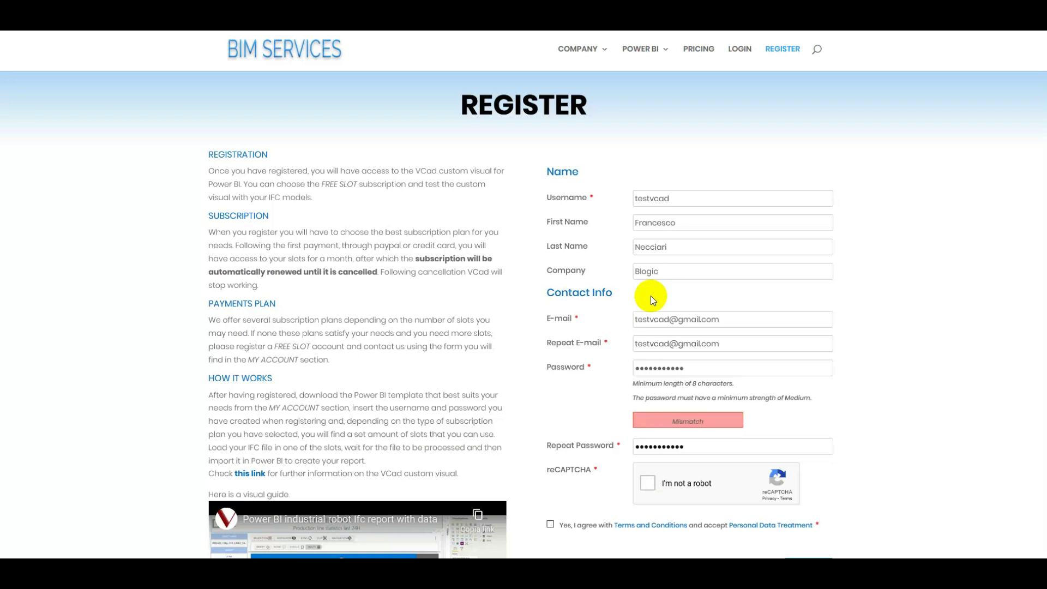
pyautogui.scroll(-2, 848, 364)
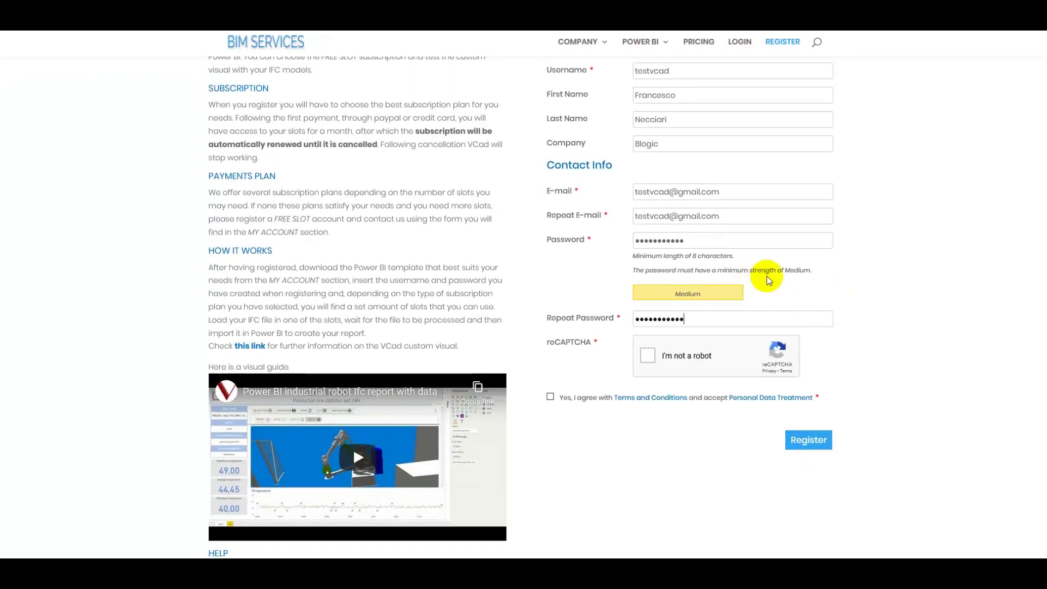
# Step: Pass the reCAPTCHA by selecting the chimney tiles, accept the terms, and submit the registration
pyautogui.click(646, 358)
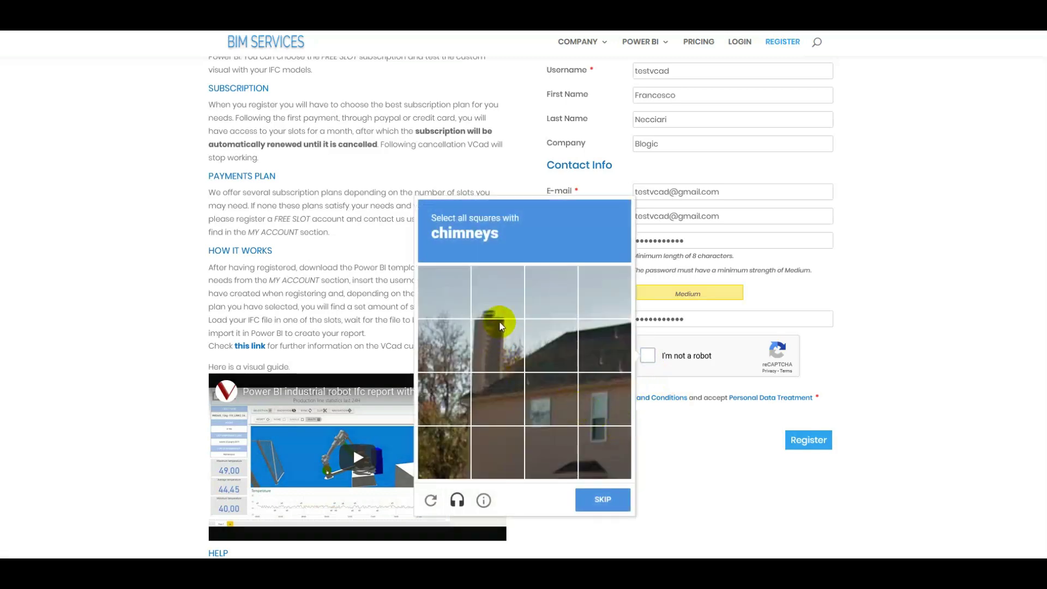
pyautogui.click(497, 307)
pyautogui.click(503, 343)
pyautogui.click(500, 400)
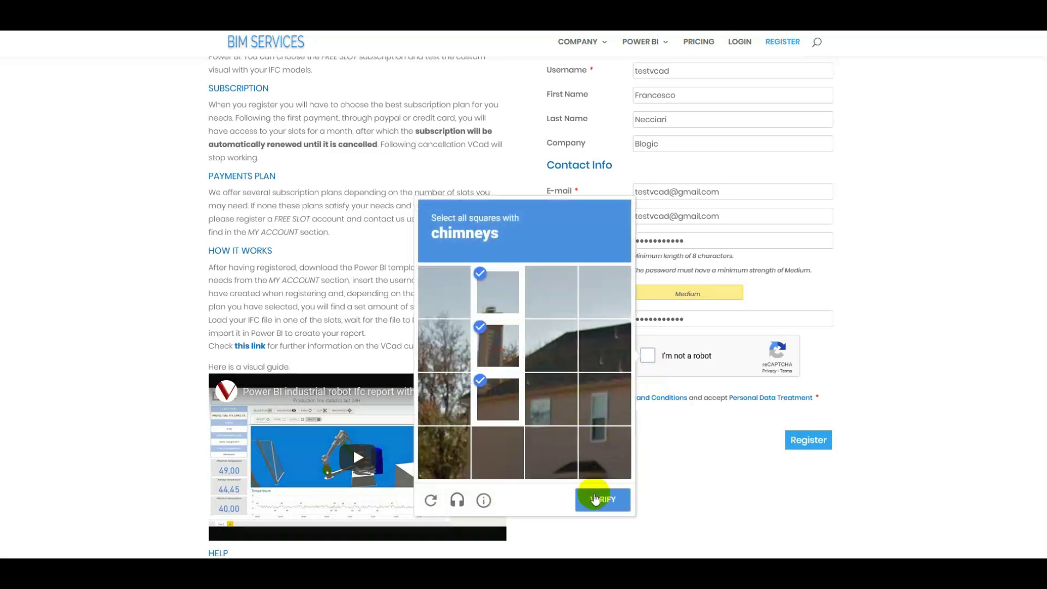
pyautogui.click(602, 500)
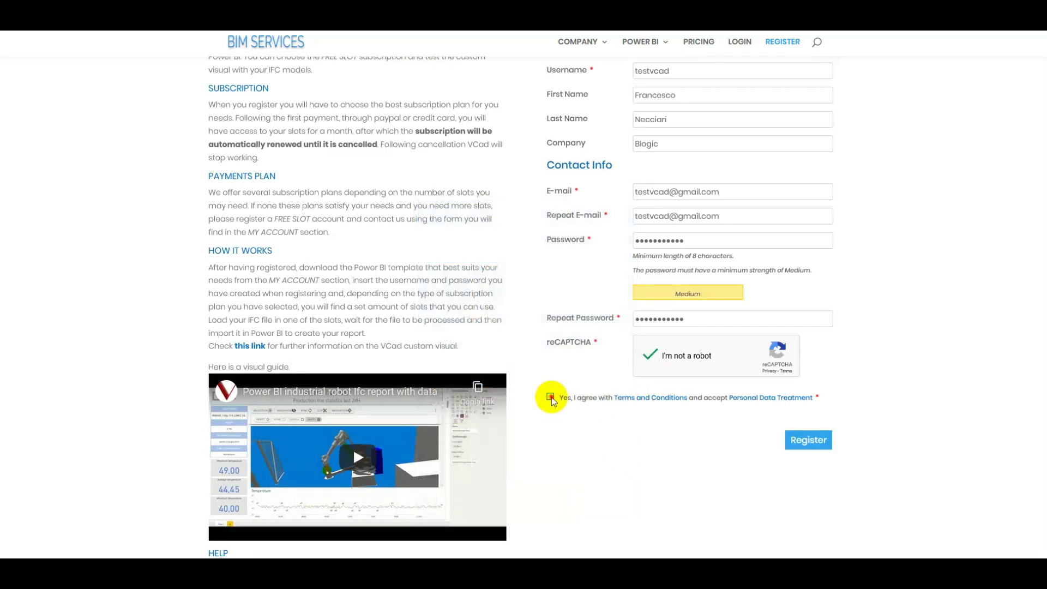
pyautogui.click(550, 398)
pyautogui.click(806, 441)
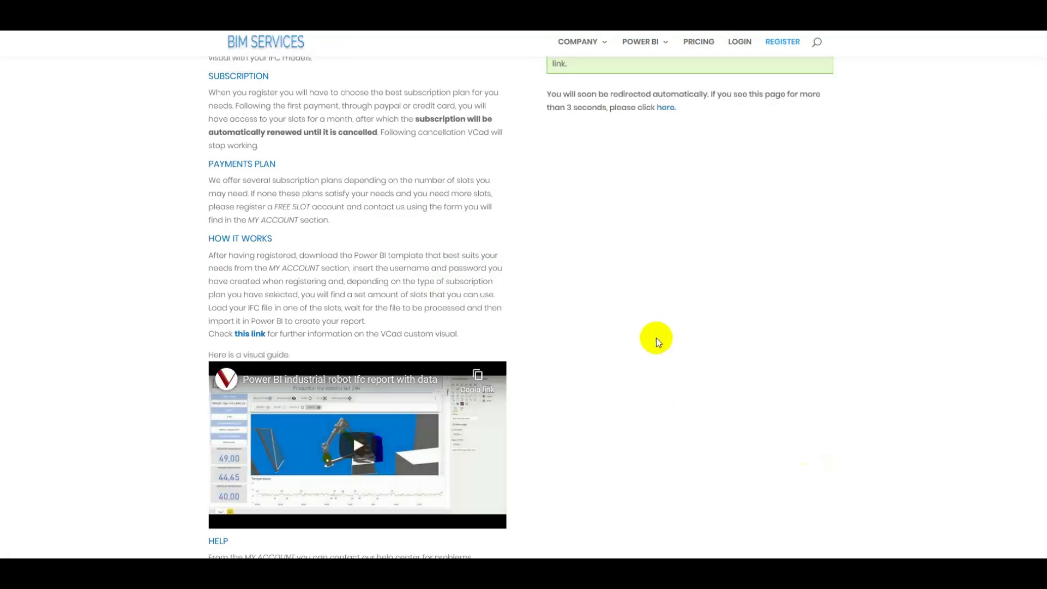
pyautogui.scroll(1, 657, 341)
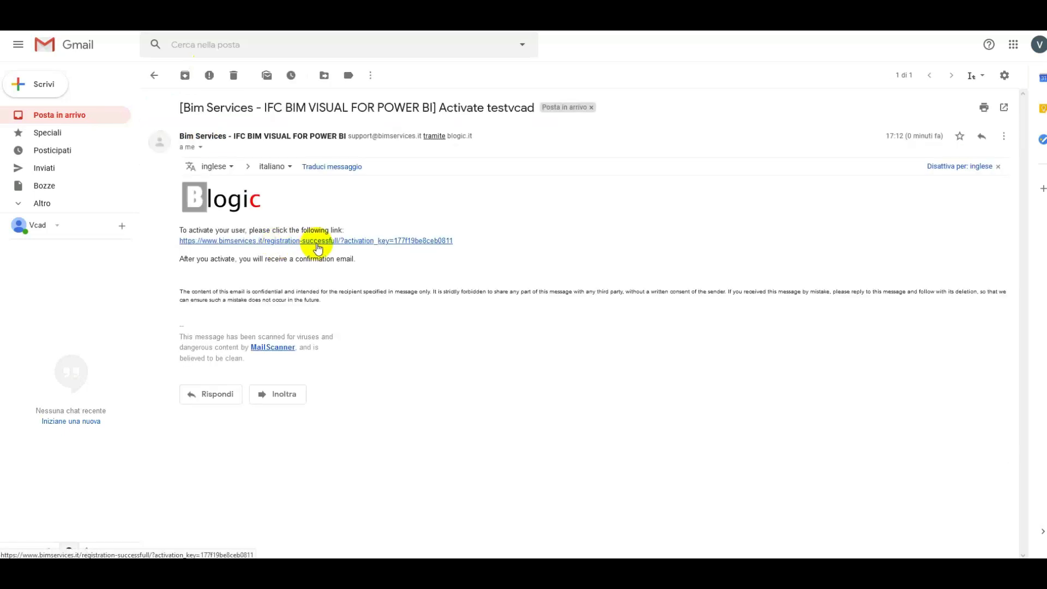
# Step: Follow the activation link in the Bim Services activation e-mail
pyautogui.click(318, 248)
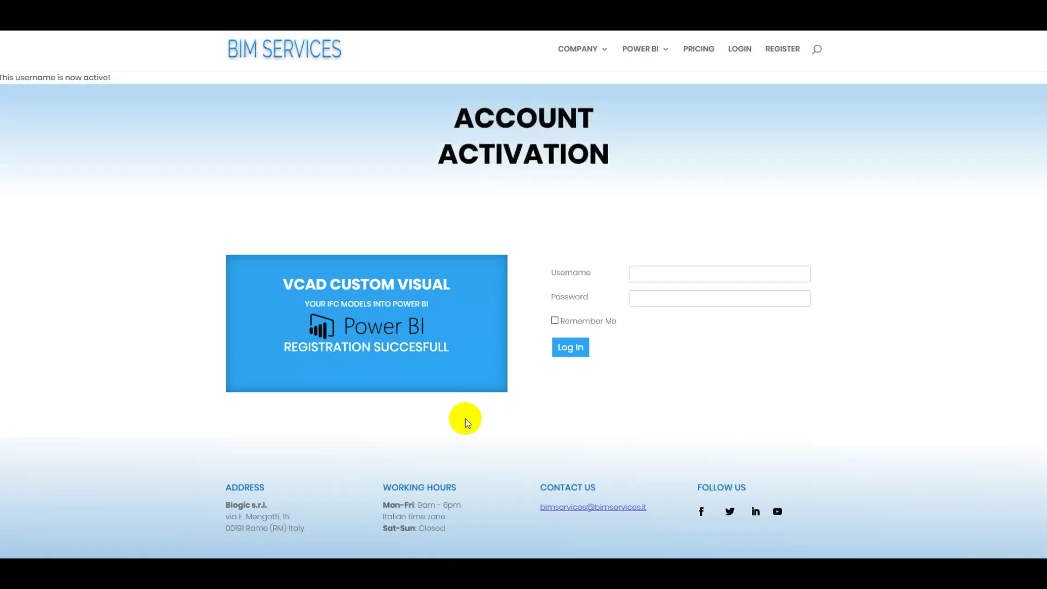
# Step: Log in with the new username and password, with Remember Me ticked
pyautogui.click(655, 270)
pyautogui.write('te')
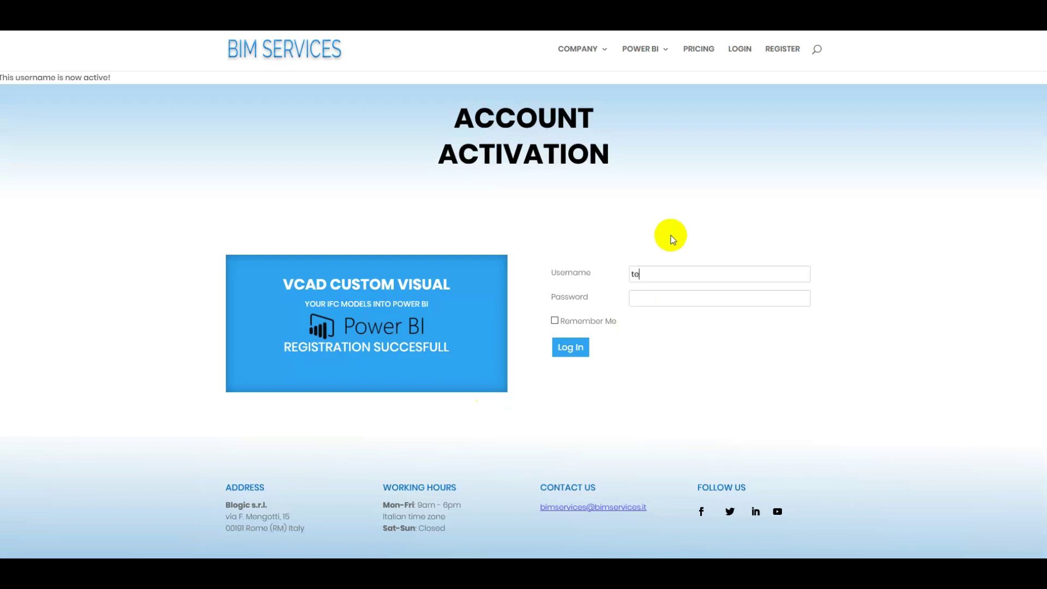
pyautogui.write('stvcad')
pyautogui.press('Tab')
pyautogui.write('***')
pyautogui.write('********')
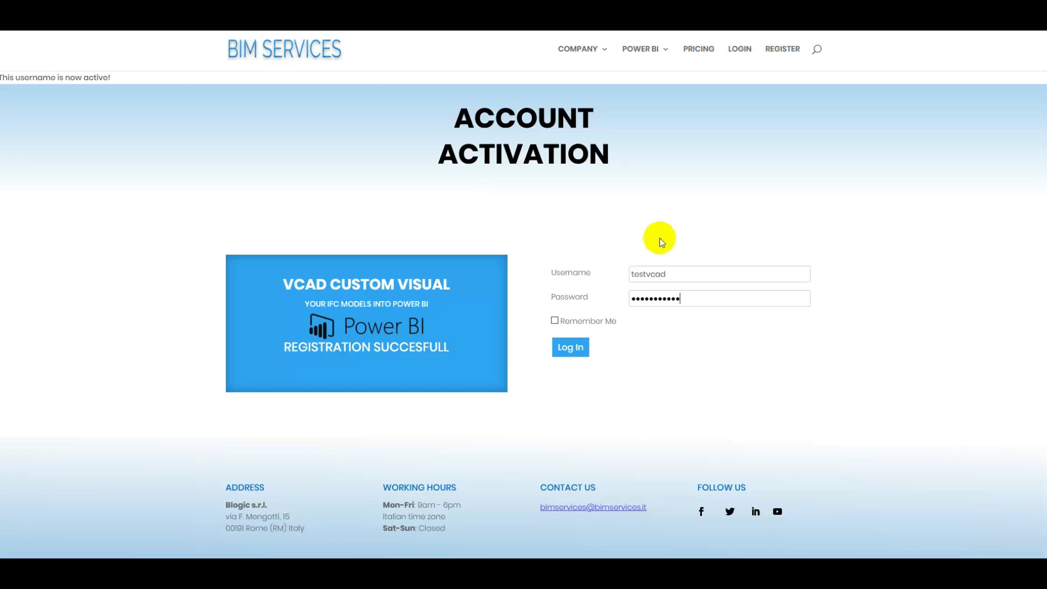
pyautogui.click(555, 321)
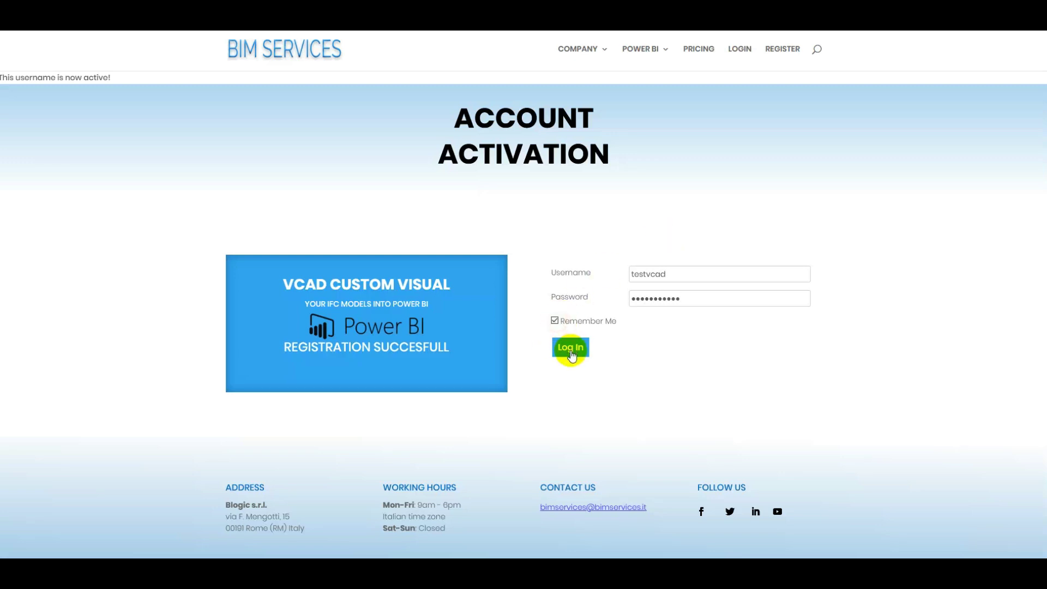
pyautogui.click(570, 348)
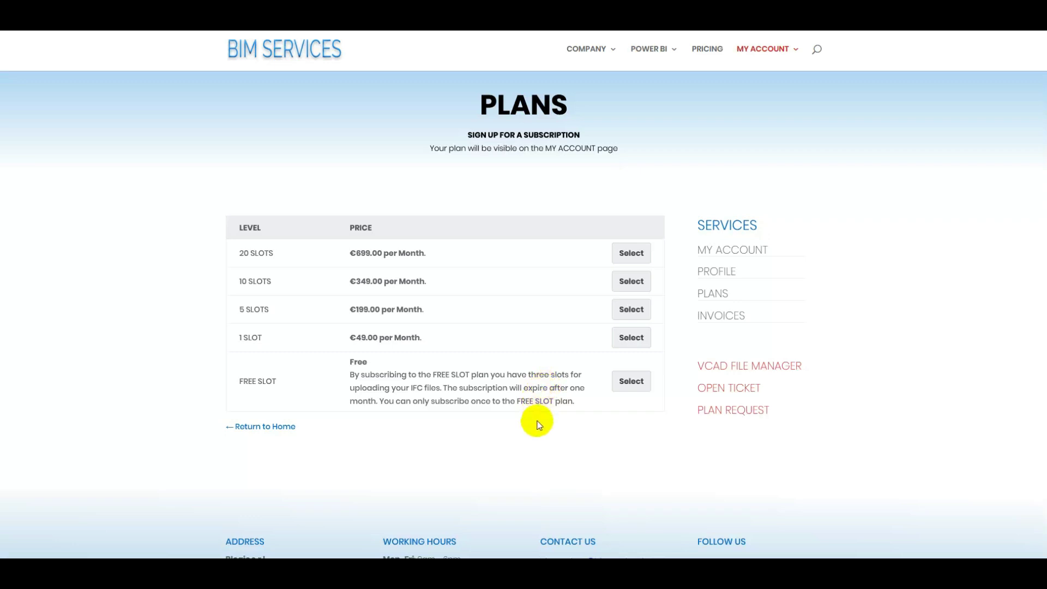
# Step: Subscribe to the FREE SLOT plan, agreeing to the Vcad Terms and Conditions
pyautogui.click(630, 380)
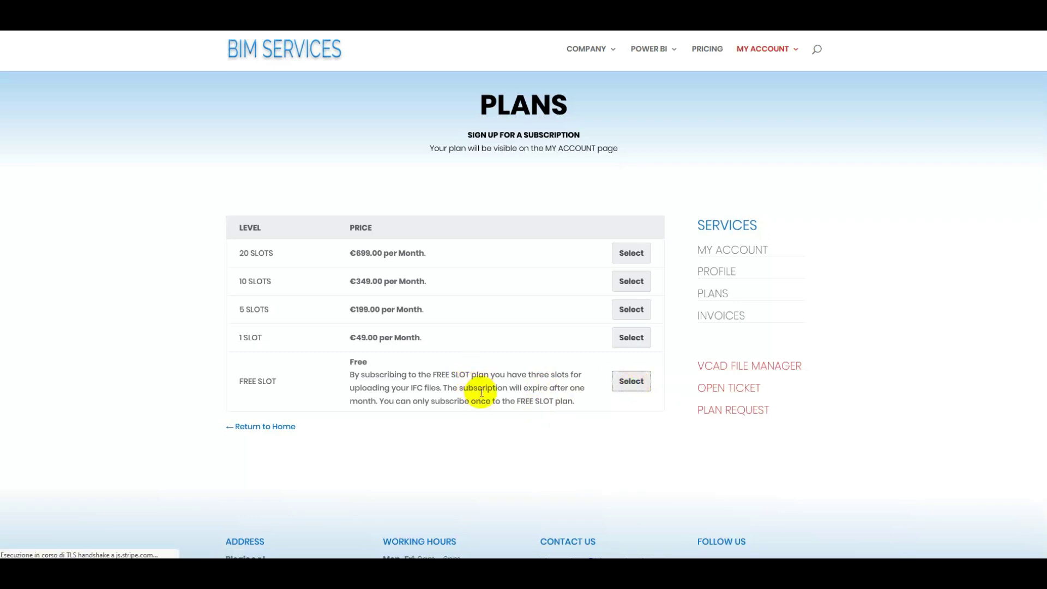
pyautogui.scroll(-3, 365, 331)
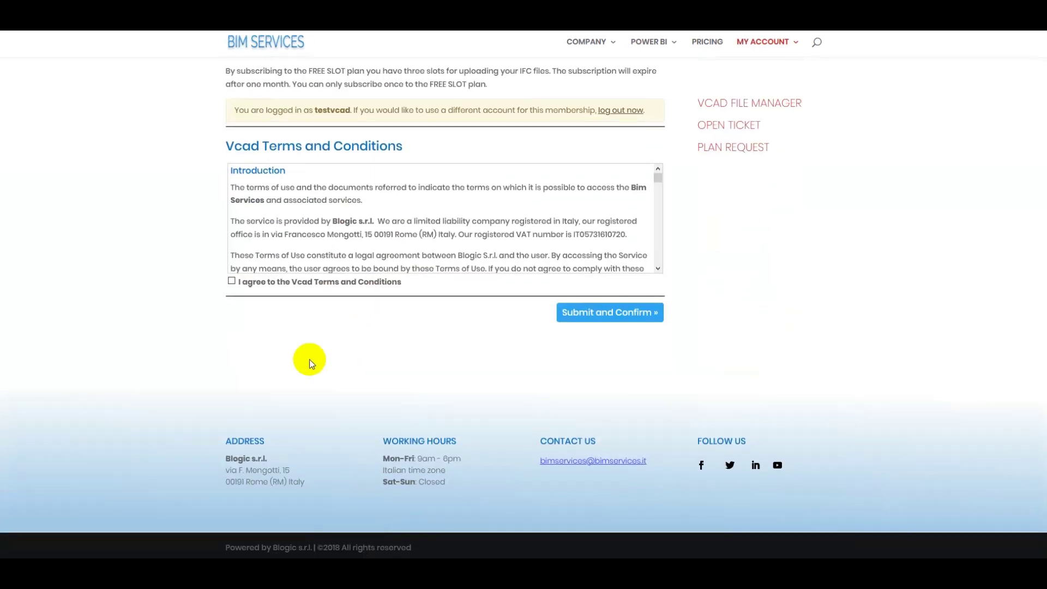
pyautogui.click(231, 281)
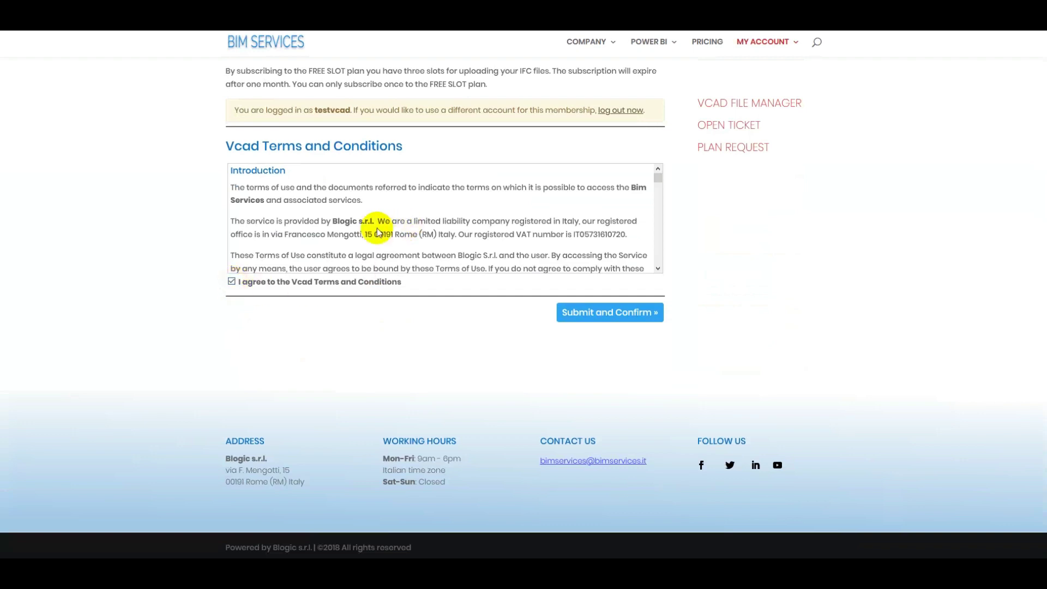
pyautogui.click(613, 312)
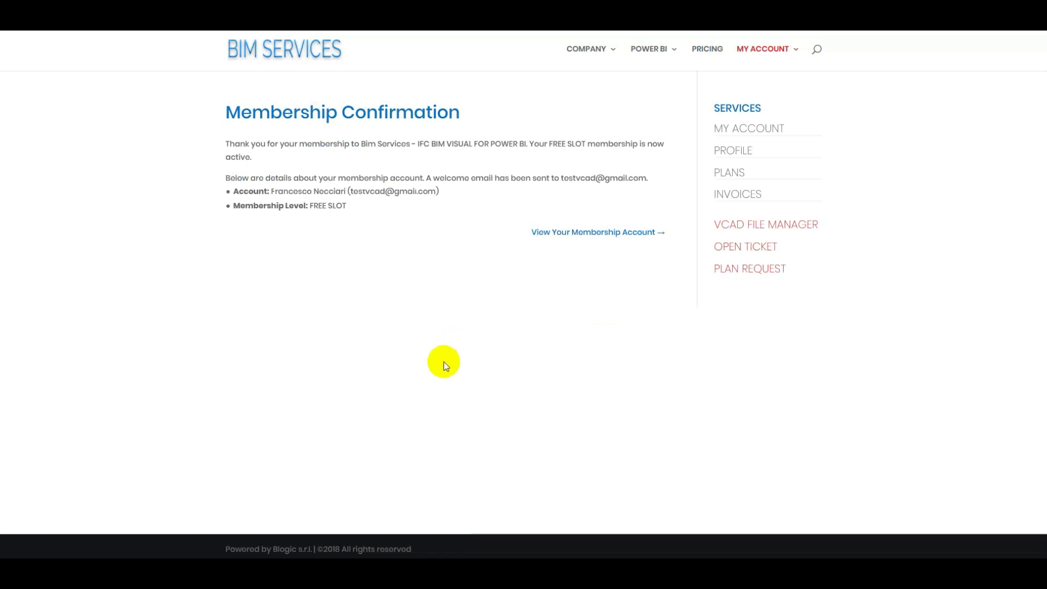
# Step: Browse My Account, Profile and Plans, ending on Invoices with the €0.00 Free Slot invoice
pyautogui.click(730, 131)
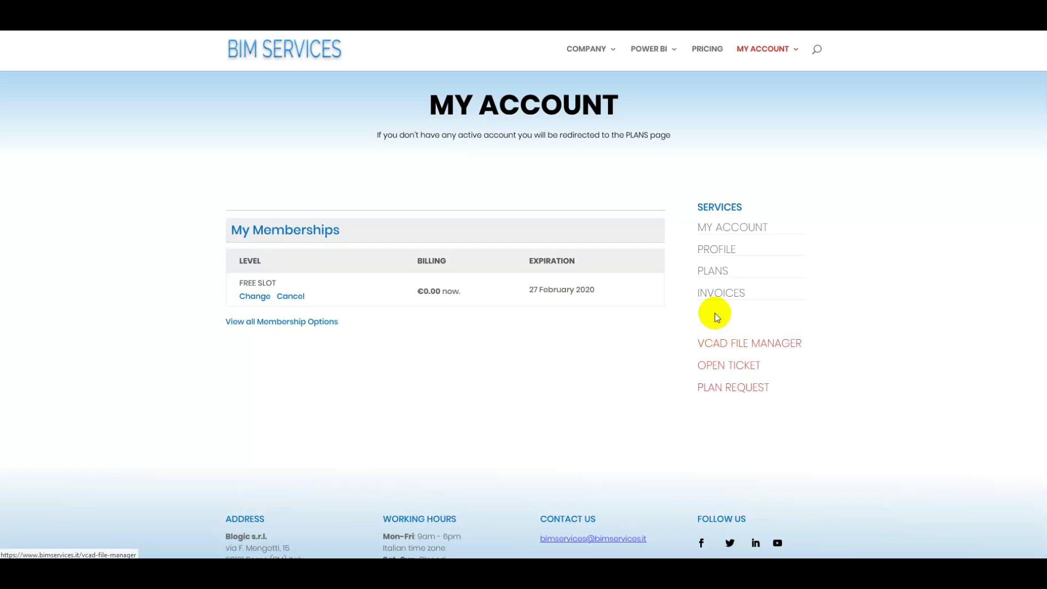
pyautogui.click(711, 254)
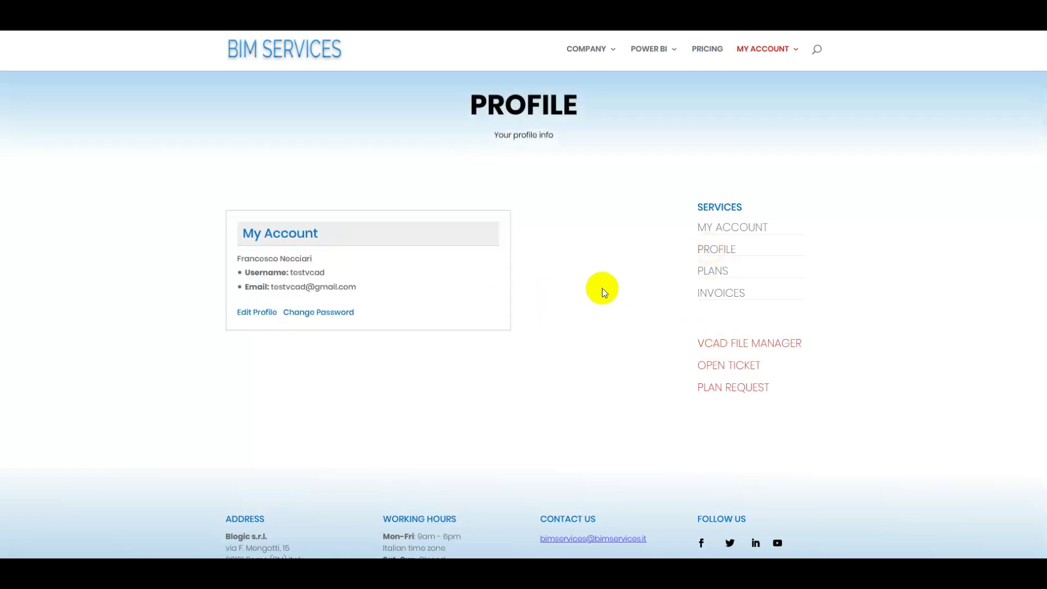
pyautogui.click(711, 274)
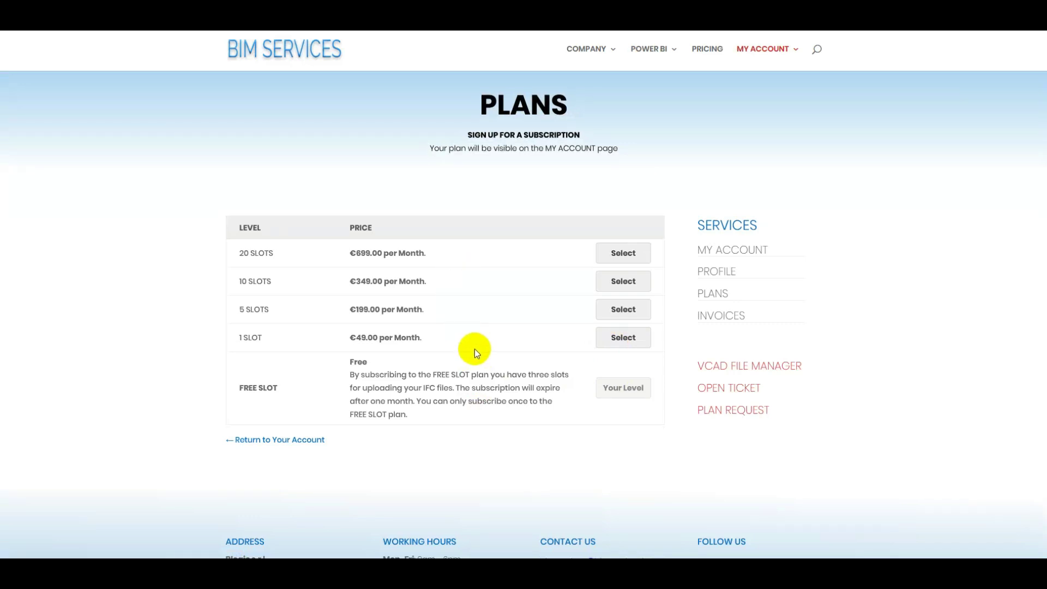
pyautogui.click(718, 316)
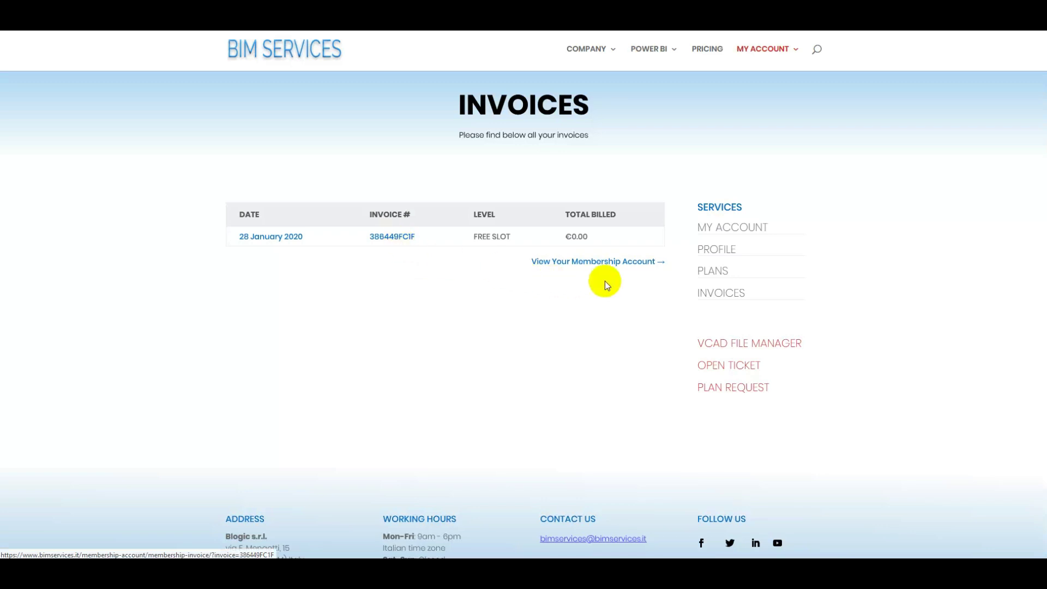
# Step: Open the Vcad file manager and highlight its 0 of 3 slots used counter
pyautogui.click(737, 349)
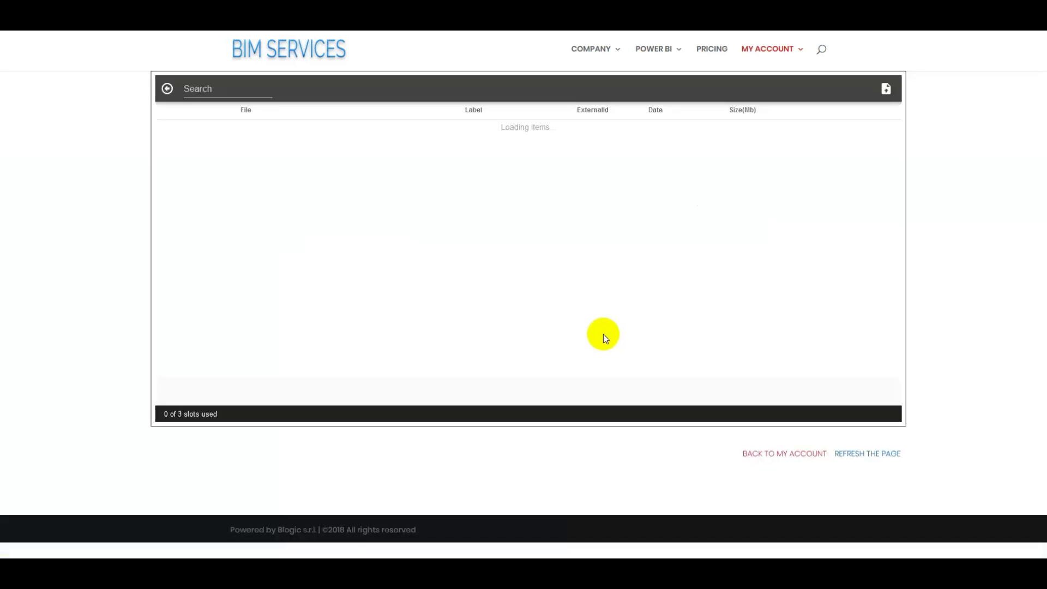
pyautogui.moveTo(163, 414); pyautogui.dragTo(233, 419)
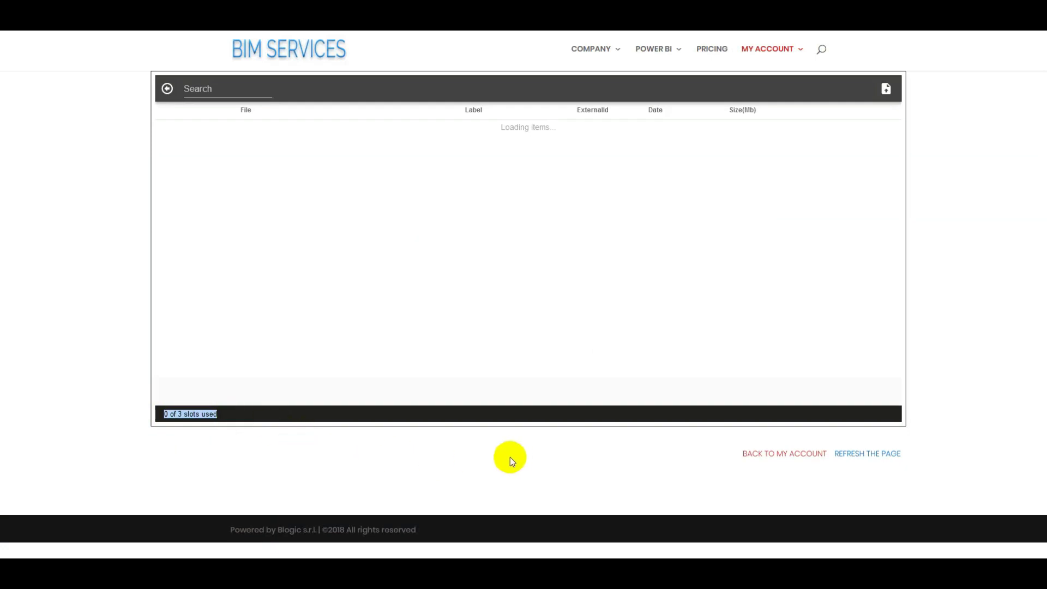
pyautogui.click(599, 423)
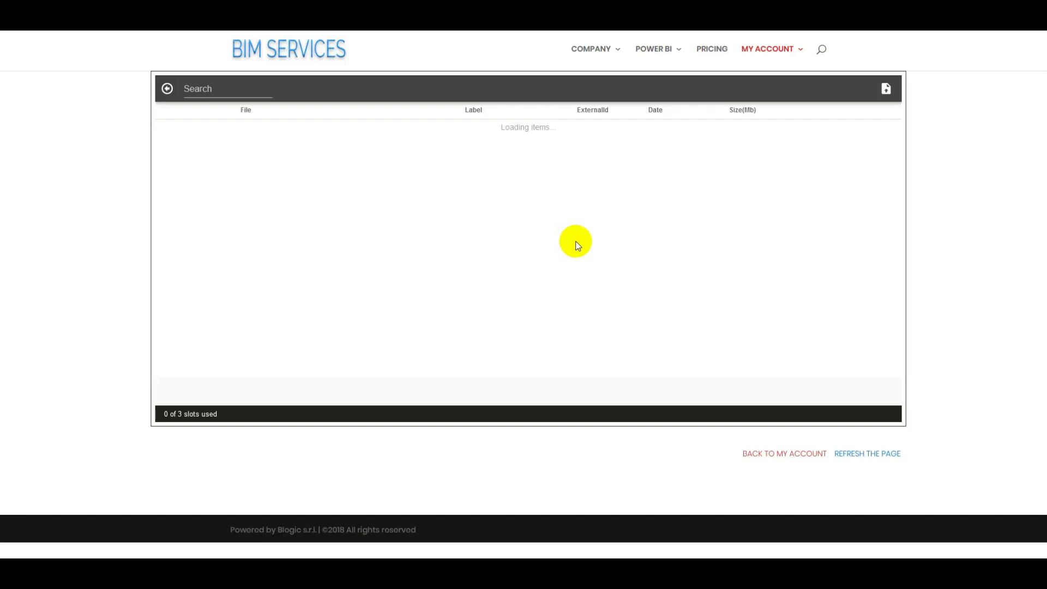
pyautogui.click(760, 49)
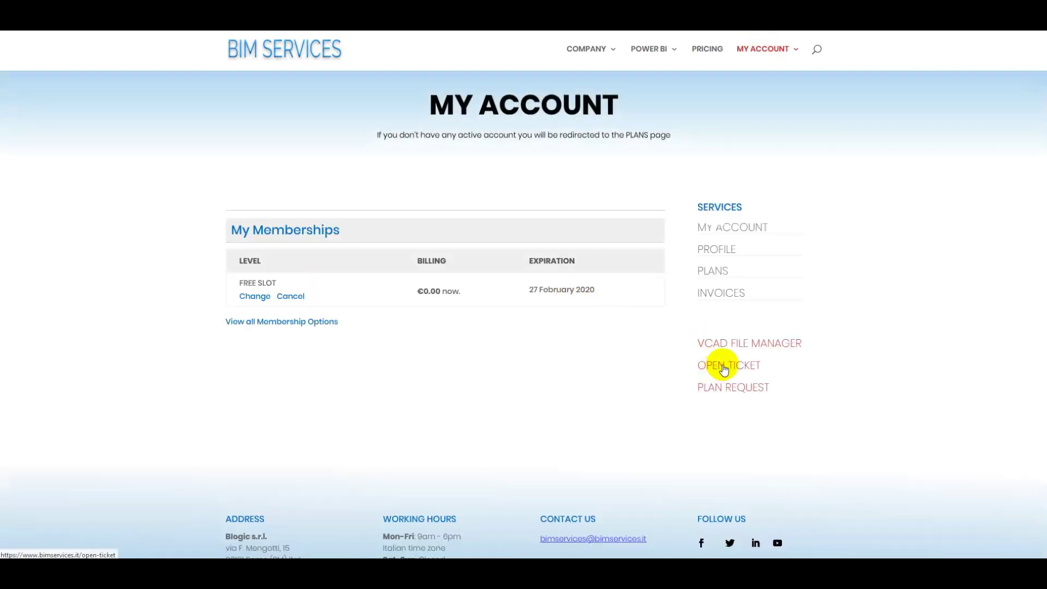
pyautogui.click(736, 372)
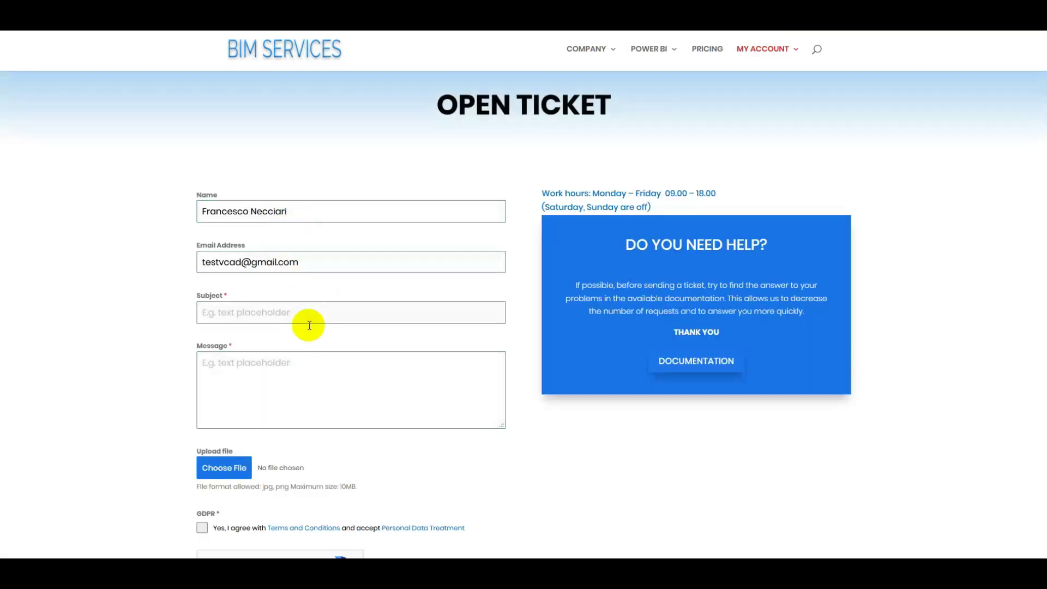
pyautogui.click(764, 49)
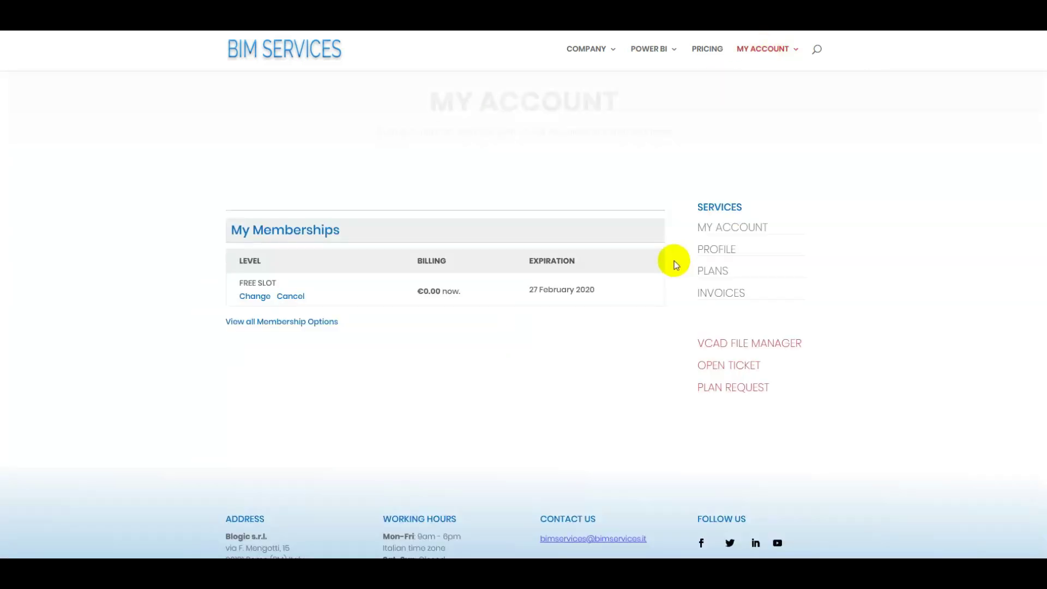
pyautogui.click(738, 336)
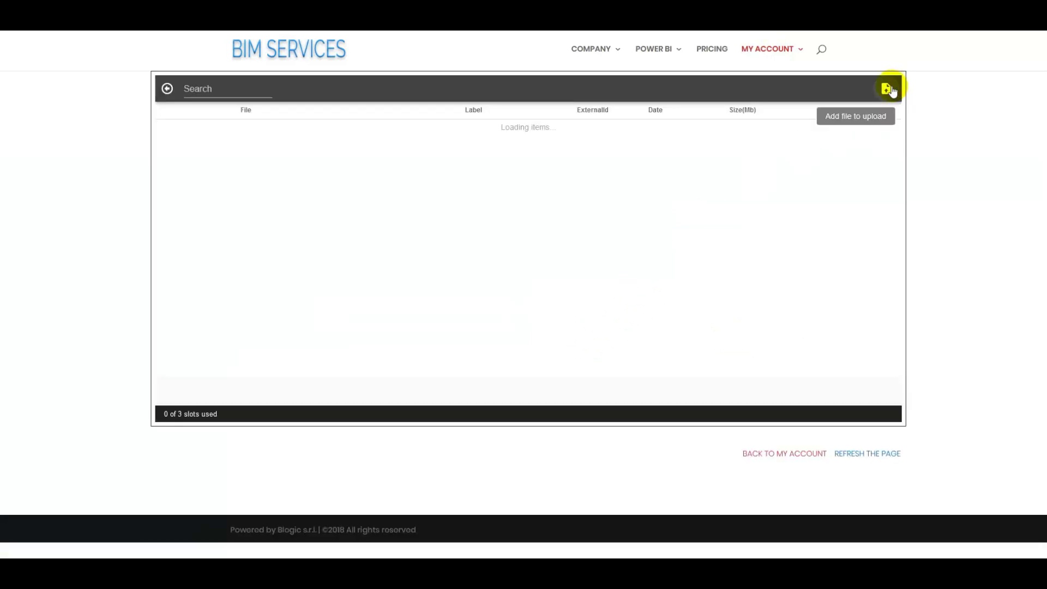
# Step: Choose Clinic_A_20110906.ifc for upload, with label Clinic and external id 1
pyautogui.click(885, 92)
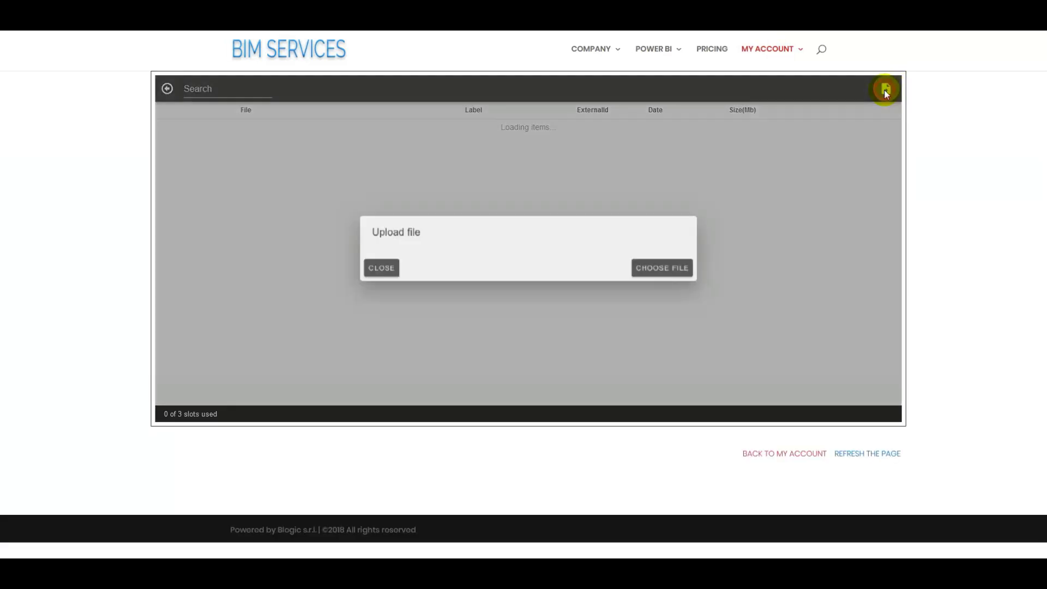
pyautogui.click(679, 270)
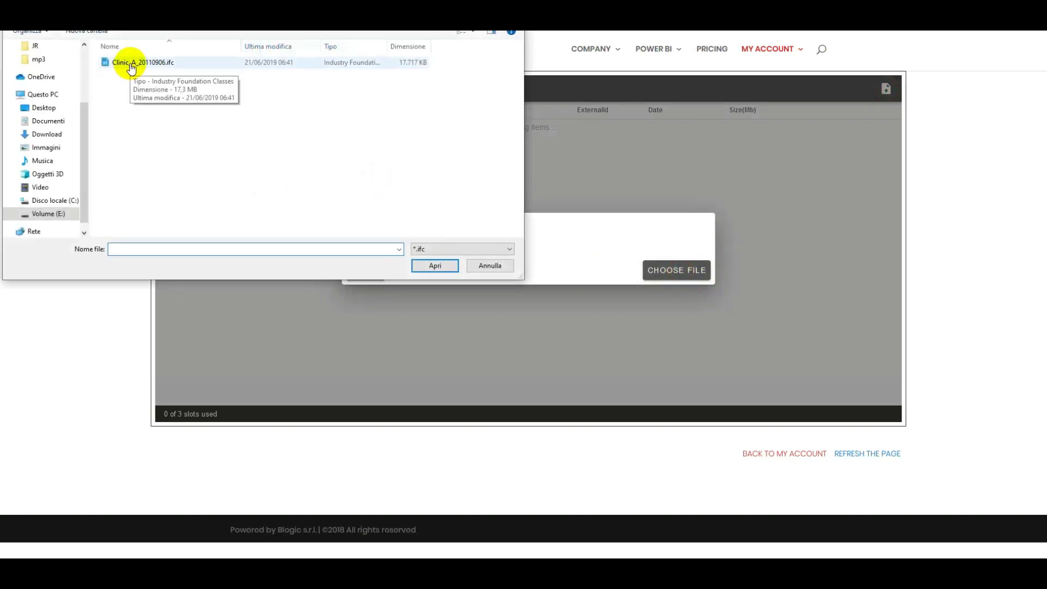
pyautogui.doubleClick(129, 74)
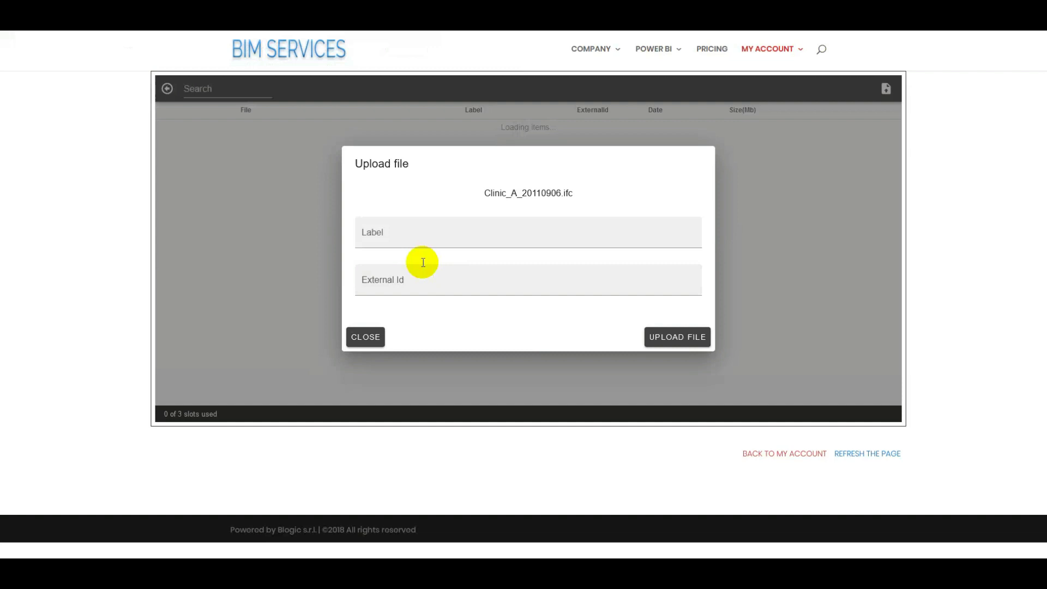
pyautogui.click(390, 235)
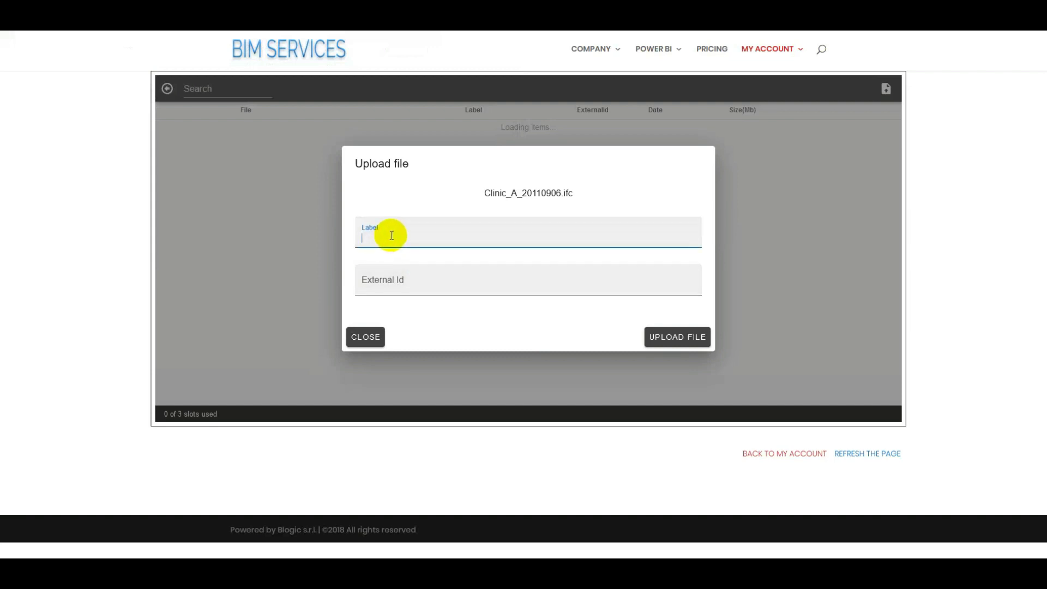
pyautogui.write('Clinic')
pyautogui.press('Tab')
pyautogui.write('1')
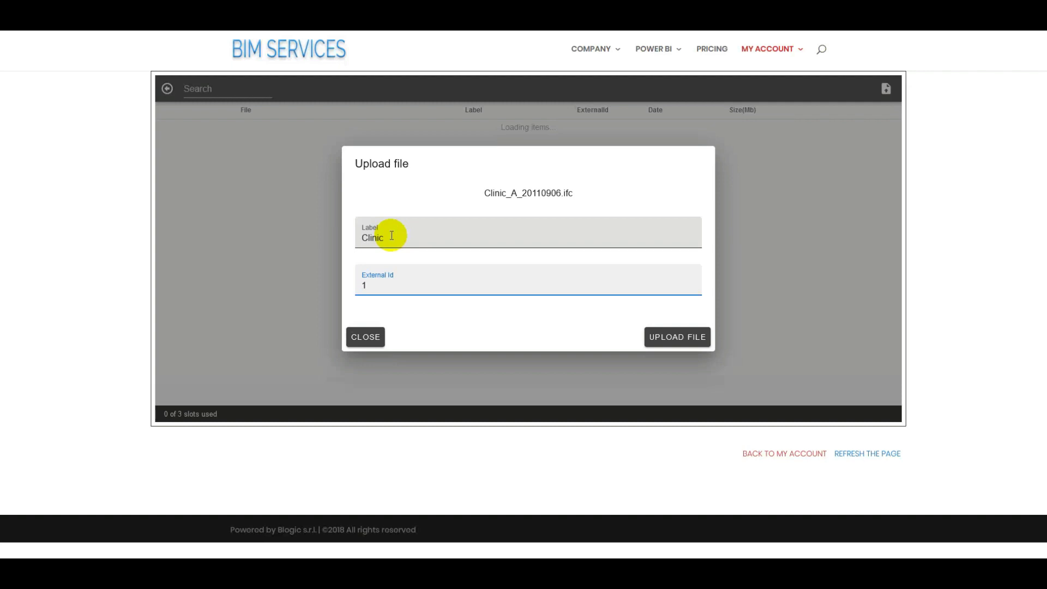
# Step: Upload Clinic_A_20110906.ifc and wait for it to finish processing
pyautogui.click(677, 337)
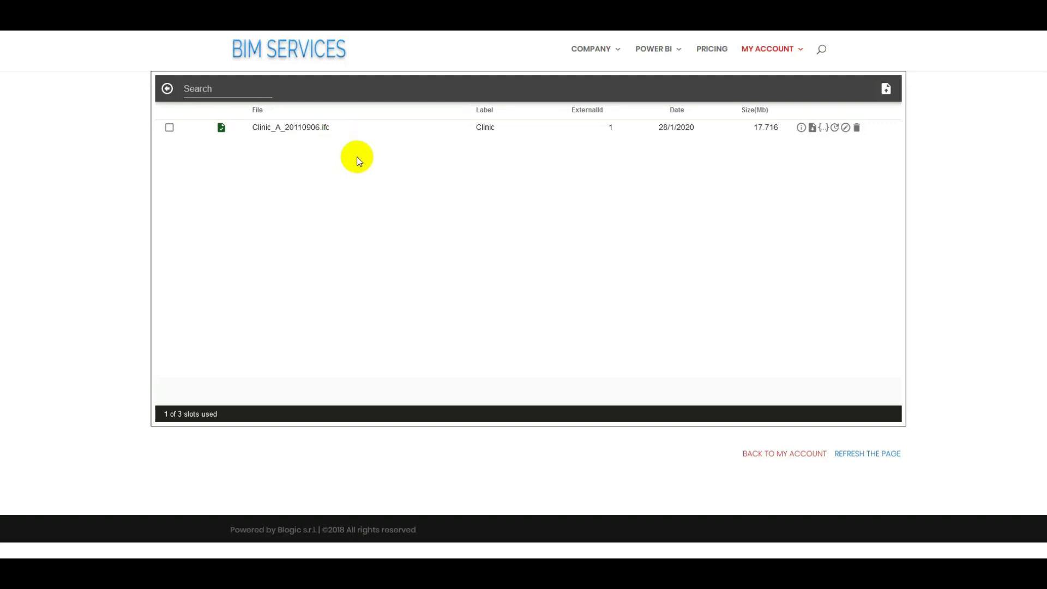
# Step: Copy the connector data URL from the clinic model's info window
pyautogui.click(801, 129)
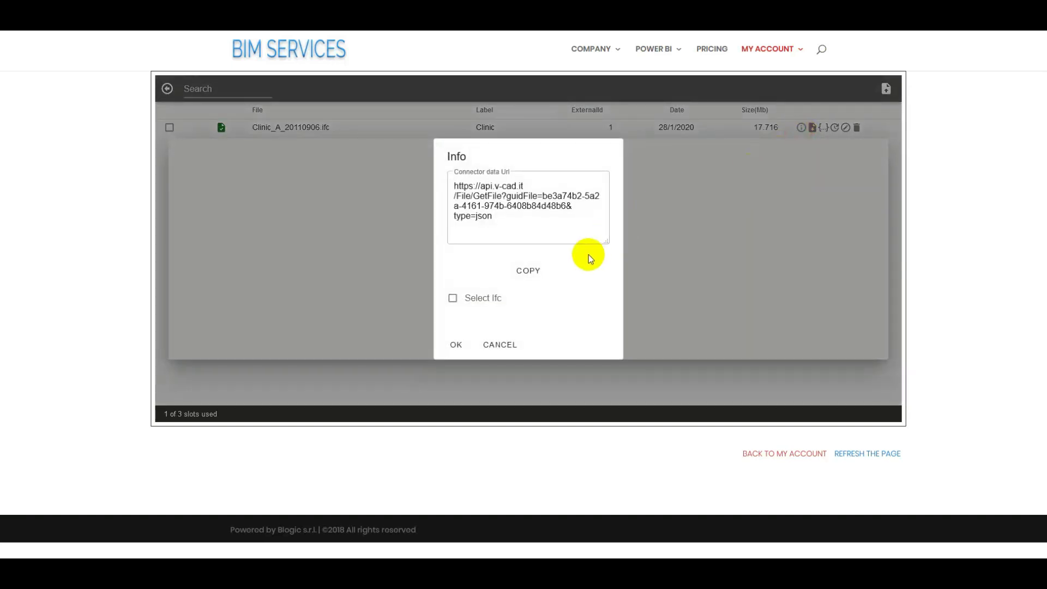
pyautogui.moveTo(504, 218); pyautogui.dragTo(456, 182)
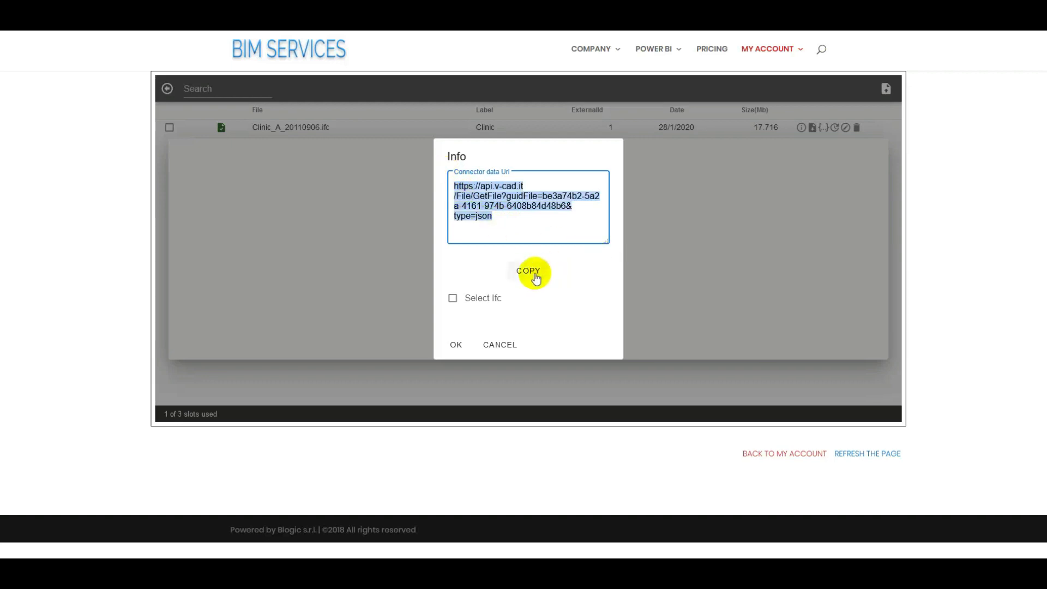
pyautogui.click(530, 271)
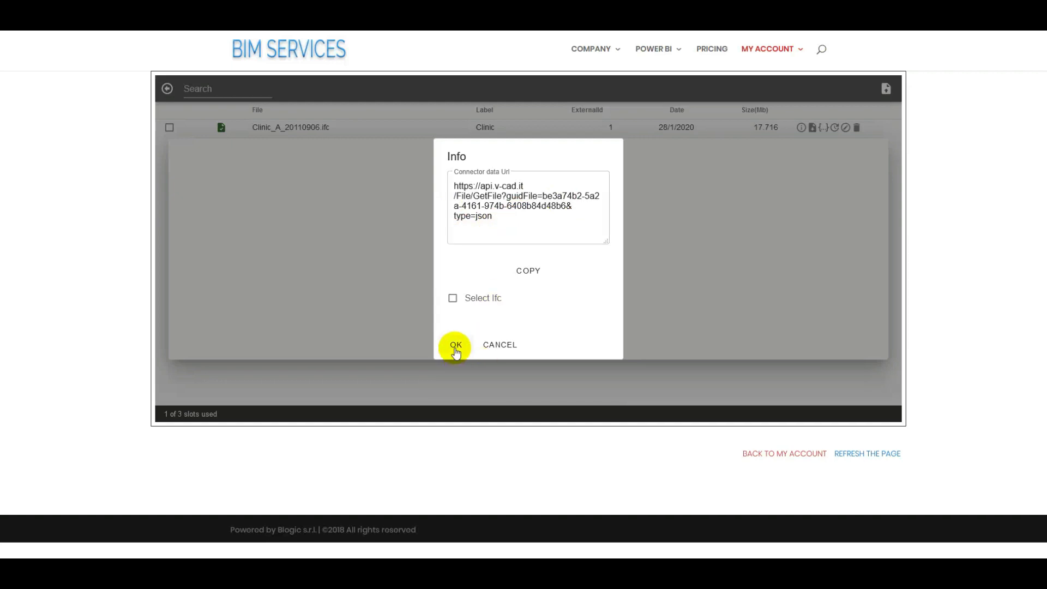
pyautogui.click(456, 351)
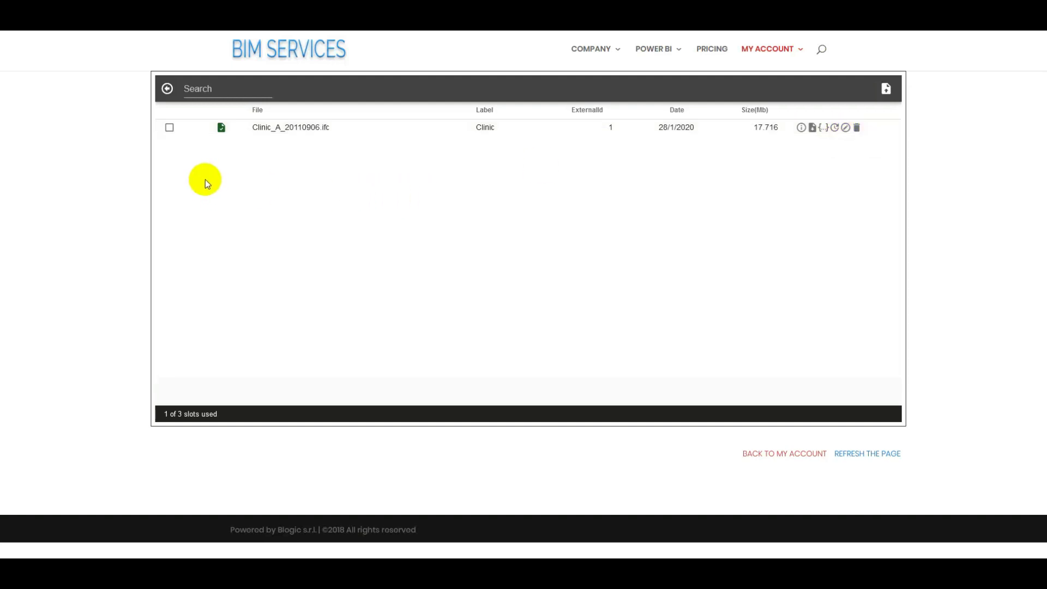
# Step: Load the selected clinic model in the 3D viewer, orbit to a side elevation, and show filter options
pyautogui.click(169, 128)
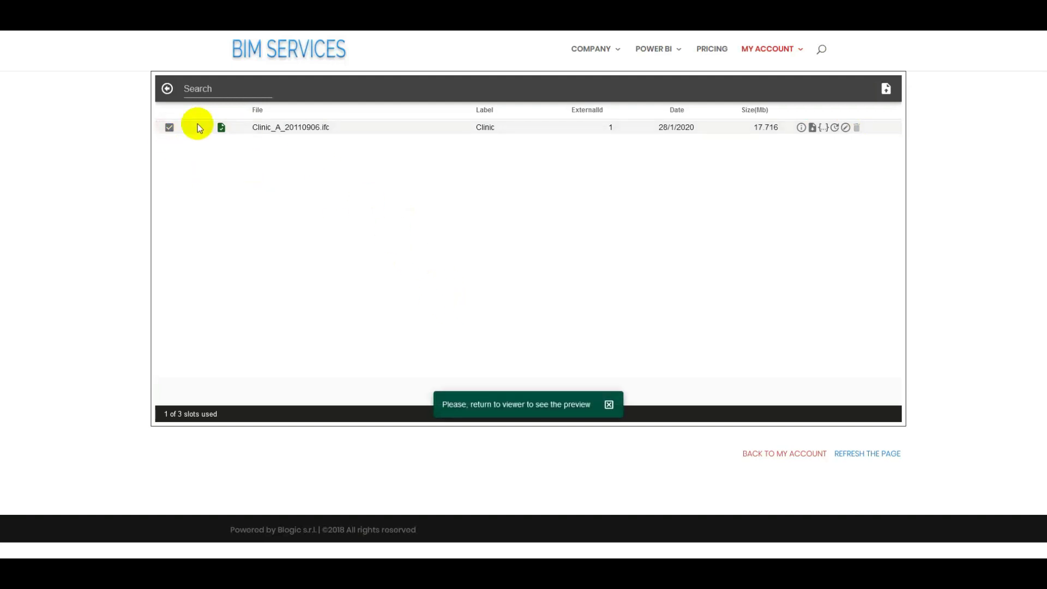
pyautogui.click(167, 89)
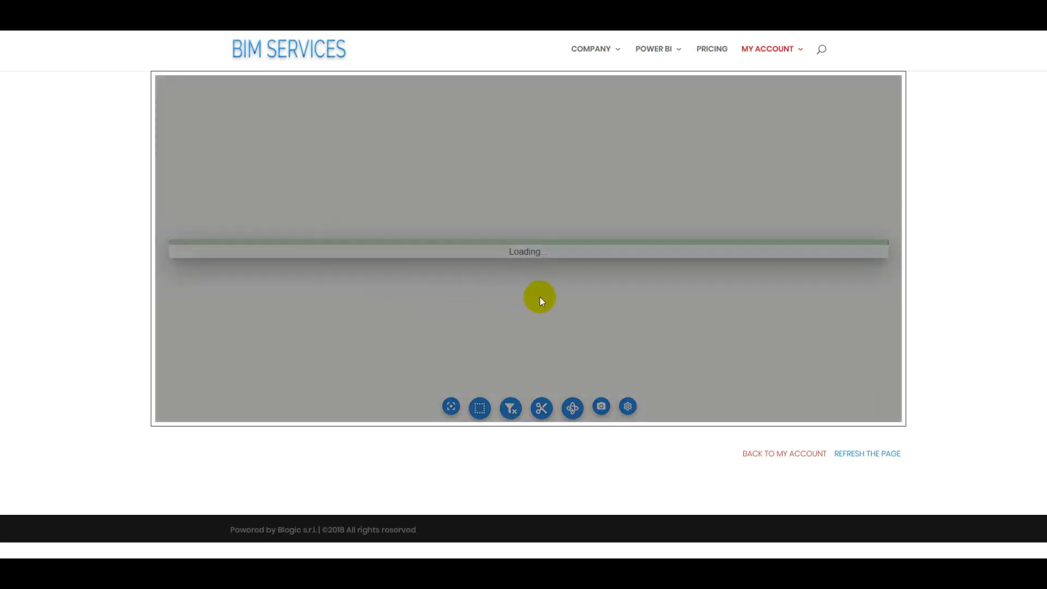
pyautogui.scroll(2, 485, 286)
pyautogui.scroll(2, 485, 286)
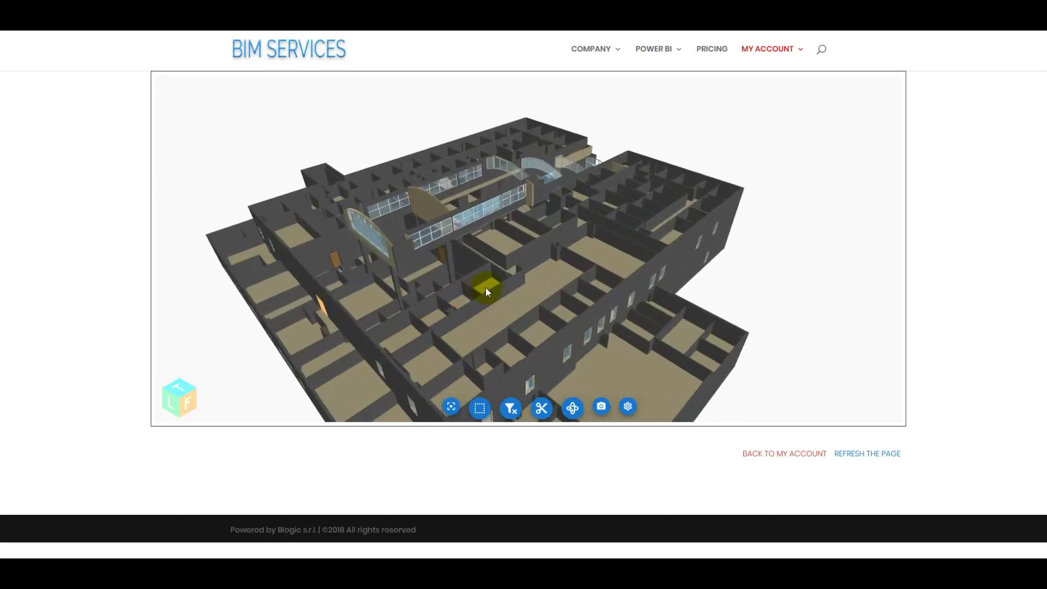
pyautogui.moveTo(485, 286)
pyautogui.mouseDown()
pyautogui.moveTo(684, 250)
pyautogui.moveTo(501, 274)
pyautogui.moveTo(465, 351)
pyautogui.moveTo(759, 304)
pyautogui.moveTo(806, 276)
pyautogui.moveTo(711, 319)
pyautogui.moveTo(497, 318)
pyautogui.moveTo(455, 291)
pyautogui.moveTo(443, 191)
pyautogui.moveTo(481, 332)
pyautogui.moveTo(497, 310)
pyautogui.moveTo(727, 302)
pyautogui.moveTo(461, 316)
pyautogui.mouseUp()
pyautogui.scroll(2, 496, 305)
pyautogui.scroll(2, 494, 305)
pyautogui.scroll(-2, 464, 314)
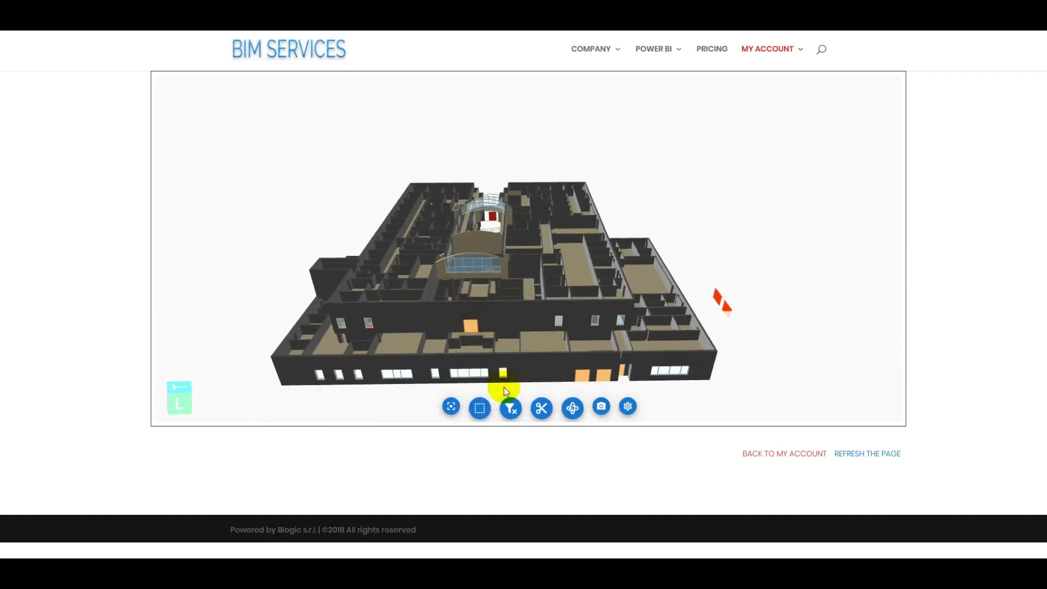
pyautogui.click(511, 408)
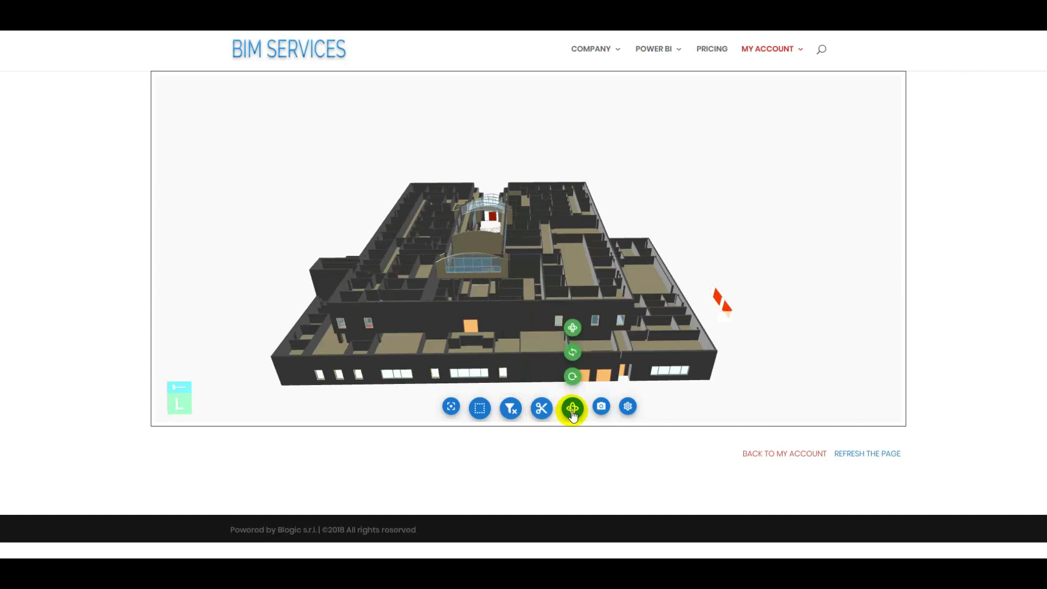
pyautogui.moveTo(480, 407)
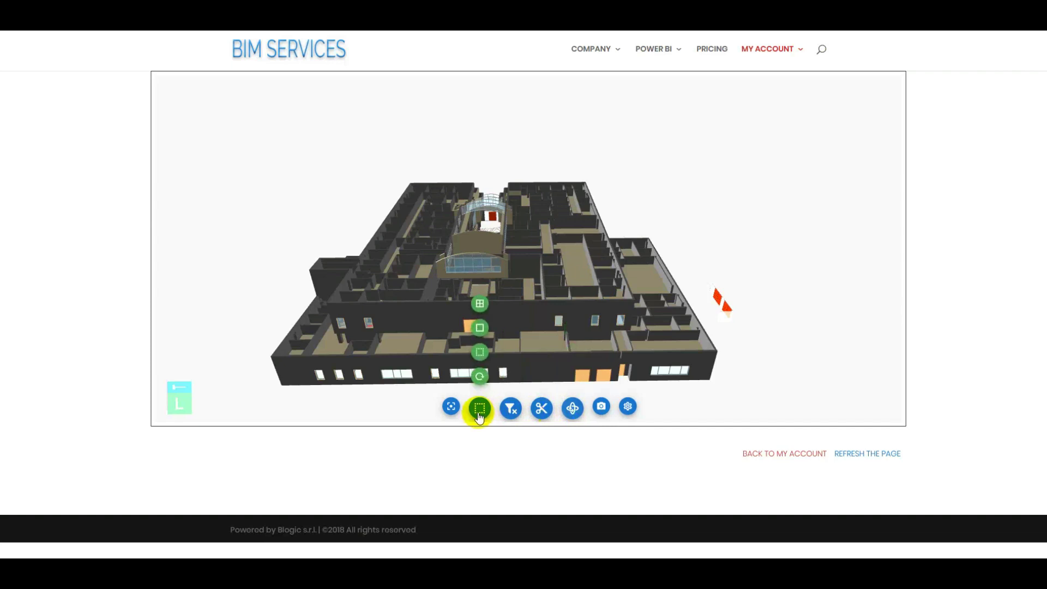
# Step: Leave the 3D viewer for the file manager and begin adding a second file
pyautogui.click(628, 409)
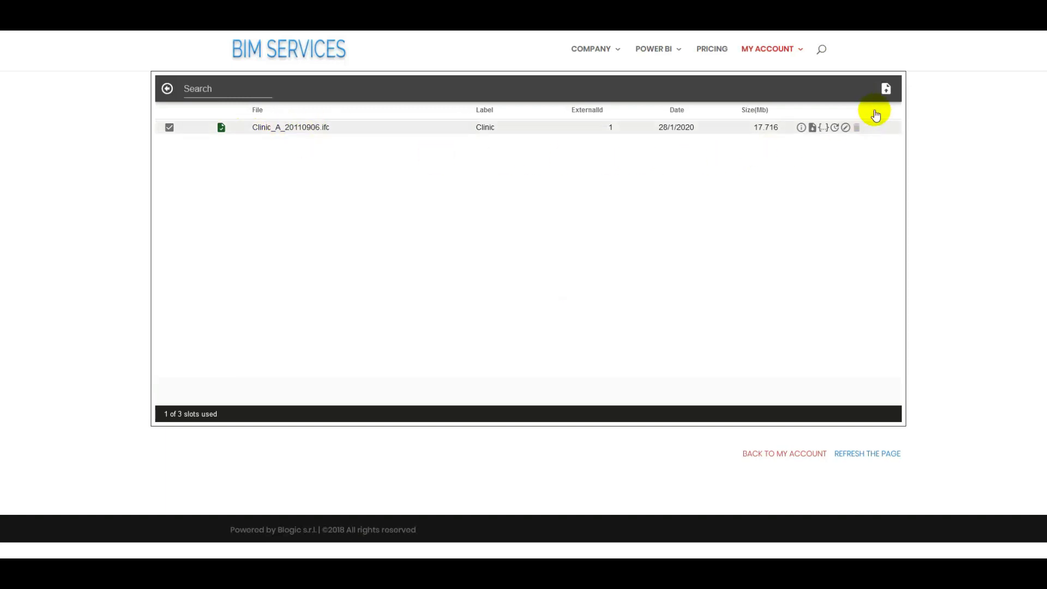
pyautogui.click(885, 92)
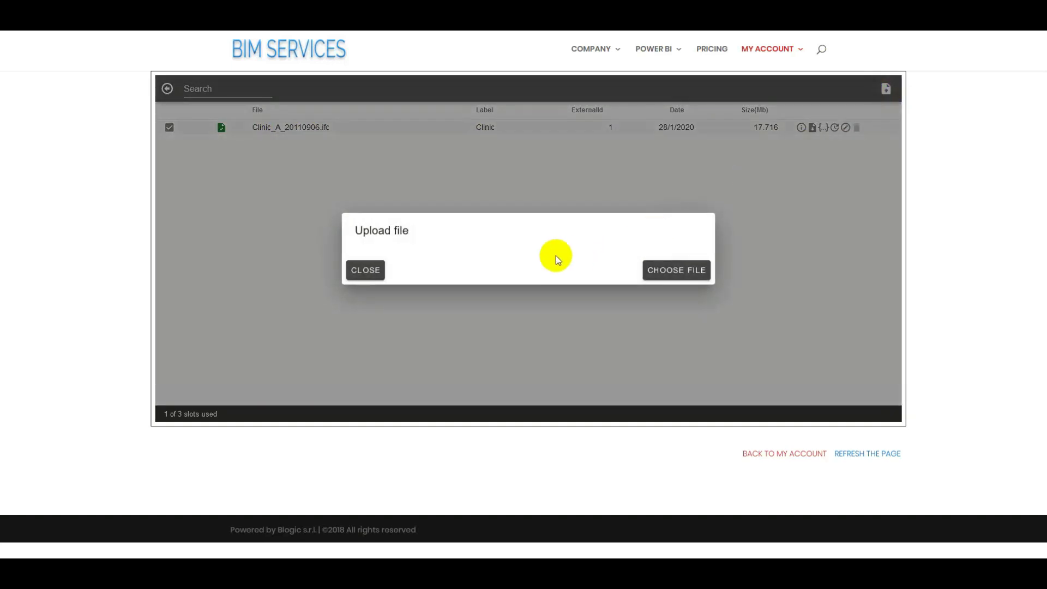